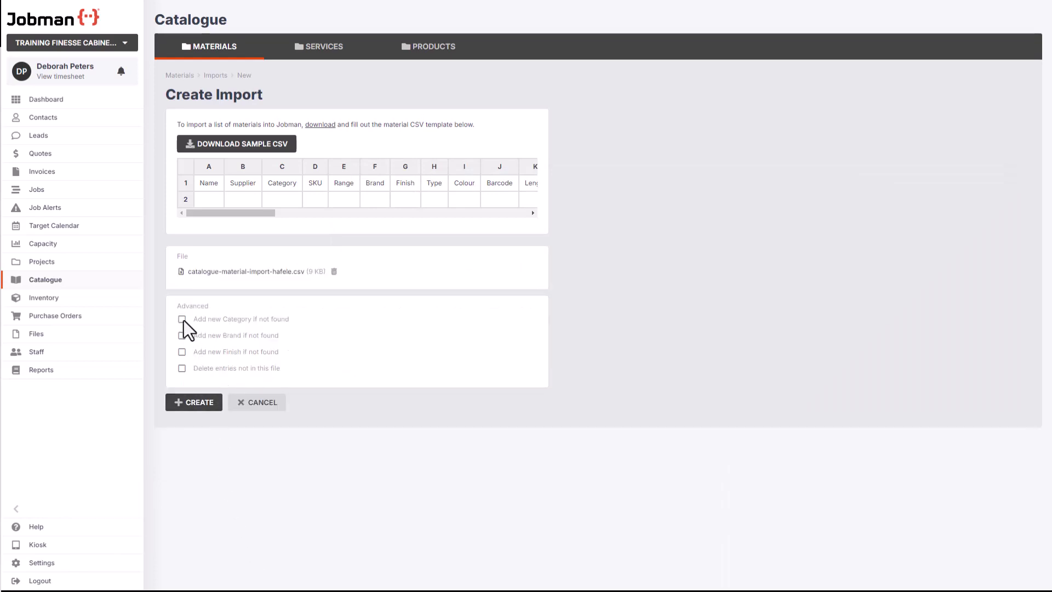
- Create and start the Hafele material import, allowing new categories, brands and finishes to be added when not found
{"action": "left_click", "coordinate": [183, 320]}
{"action": "left_click", "coordinate": [182, 335]}
{"action": "left_click", "coordinate": [182, 351]}
{"action": "left_click", "coordinate": [189, 405]}
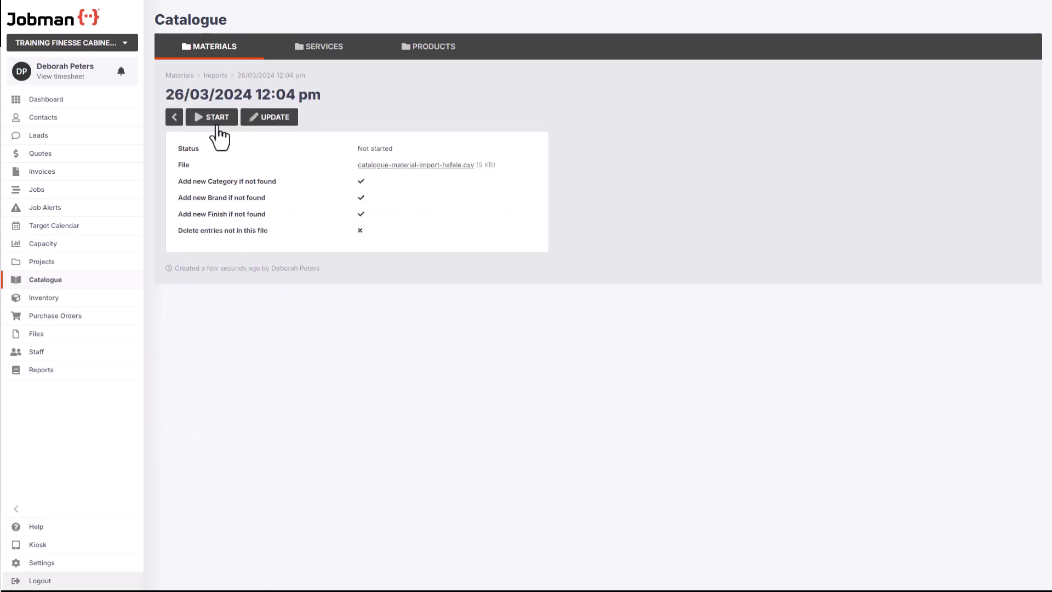
{"action": "left_click", "coordinate": [218, 120]}
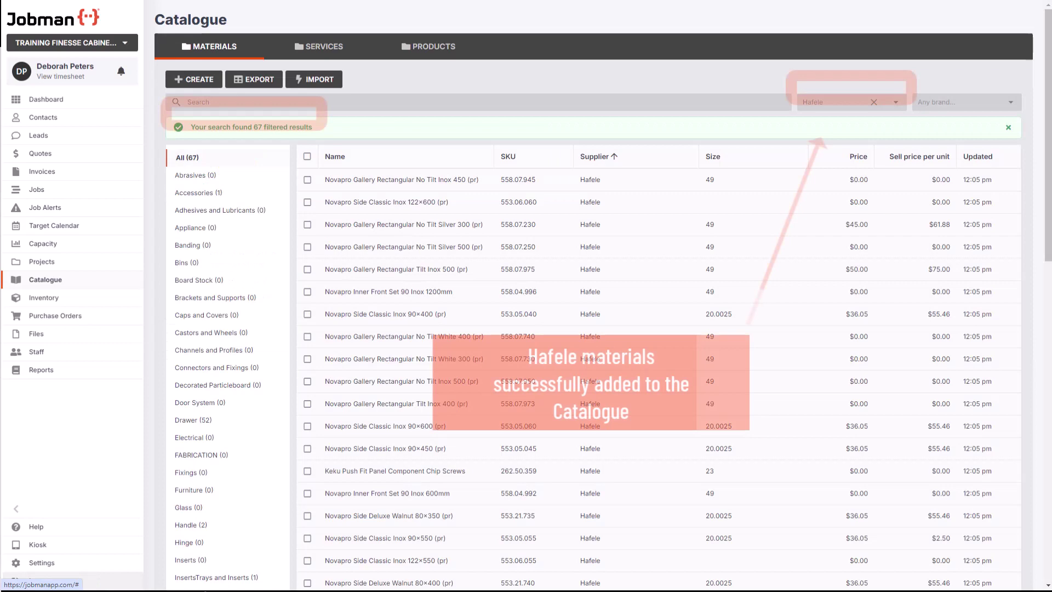
{"action": "scroll", "coordinate": [602, 329], "scroll_direction": "down", "scroll_amount": 1}
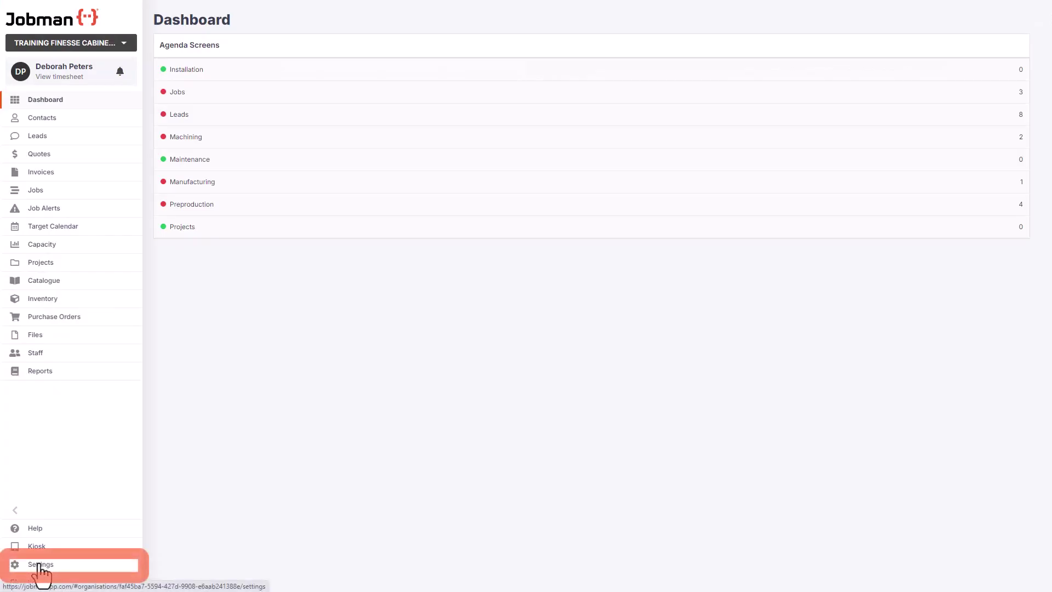
- Create a new colour named Black in the catalogue settings
{"action": "left_click", "coordinate": [41, 566]}
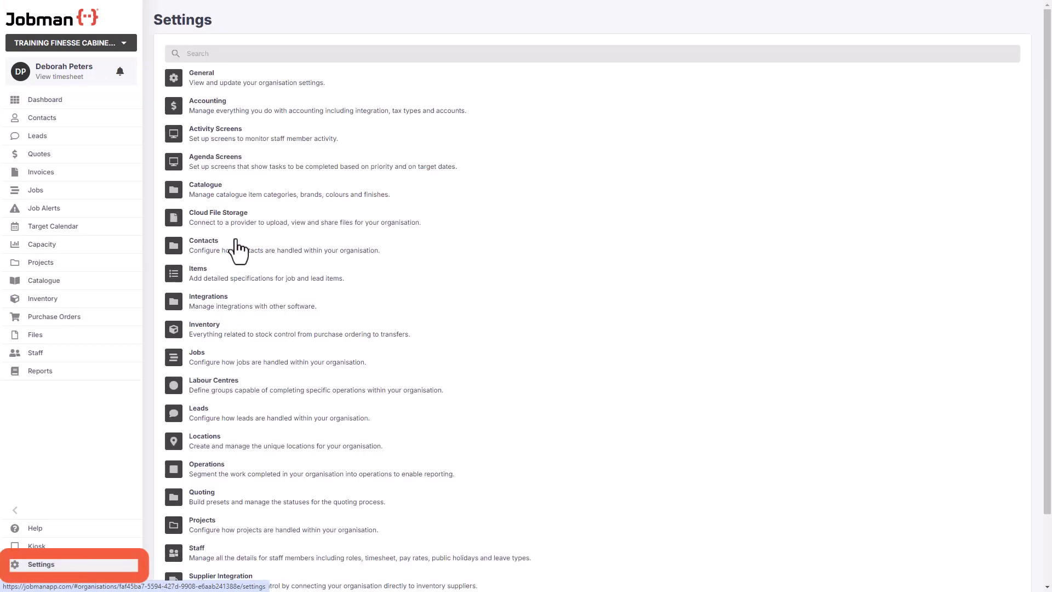
{"action": "left_click", "coordinate": [214, 204]}
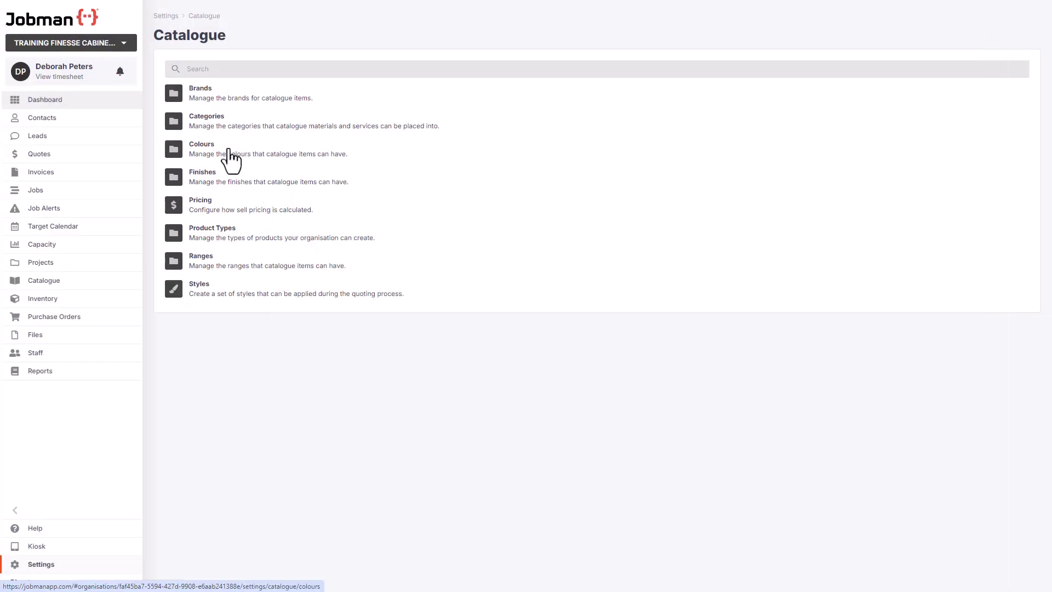
{"action": "left_click", "coordinate": [229, 150]}
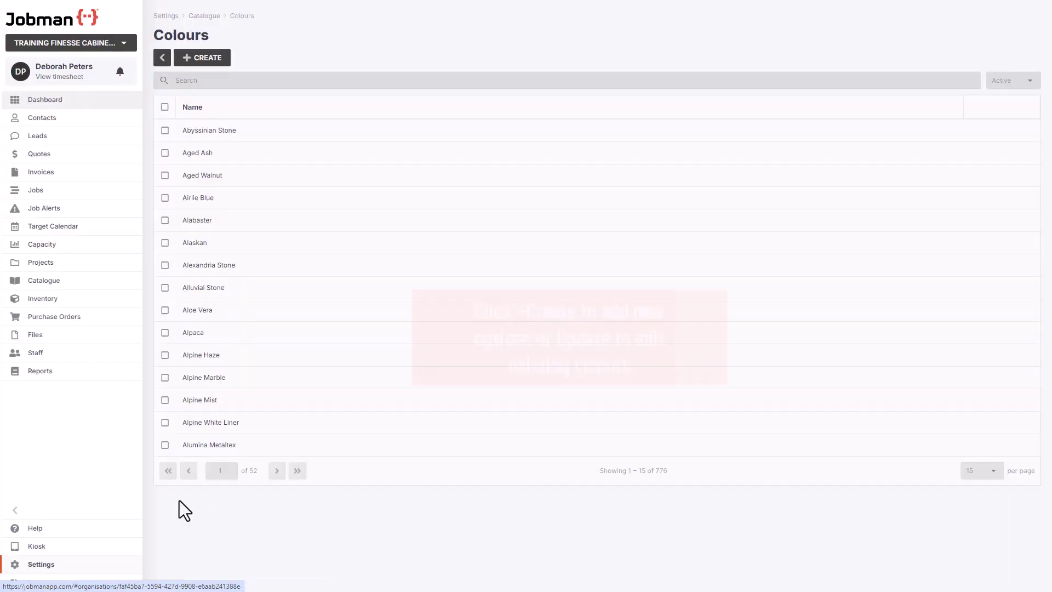
{"action": "left_click", "coordinate": [224, 58]}
{"action": "type", "text": "Black"}
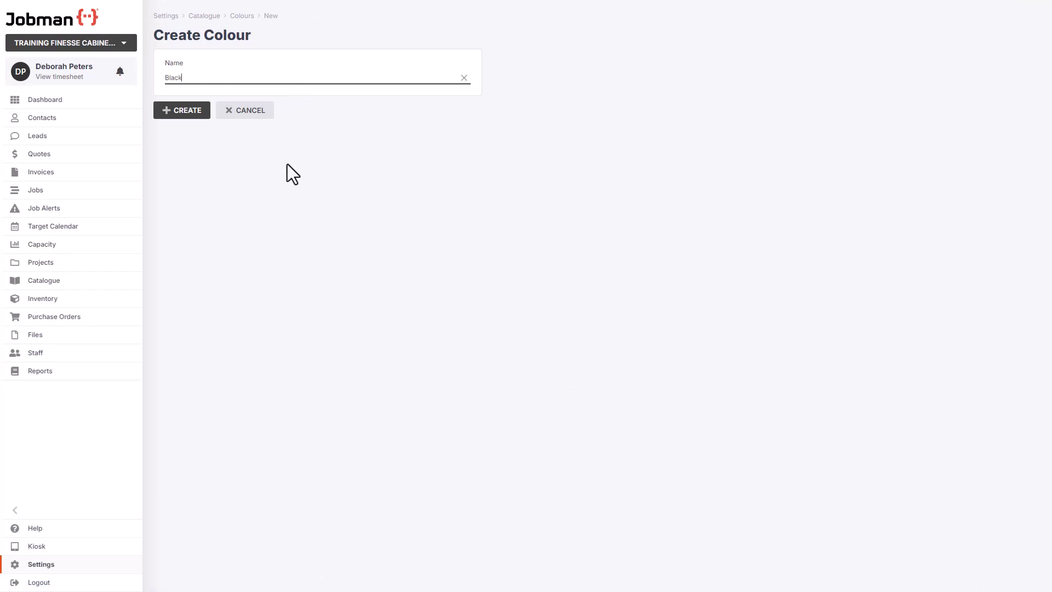
{"action": "left_click", "coordinate": [191, 112]}
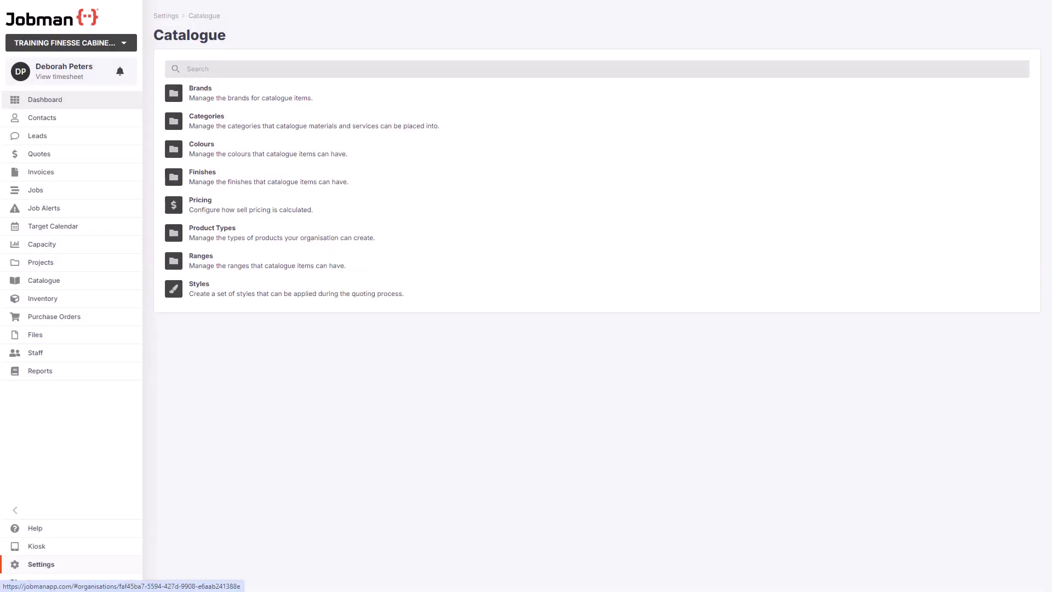
- Open the catalogue's sell pricing settings for editing
{"action": "left_click", "coordinate": [201, 201]}
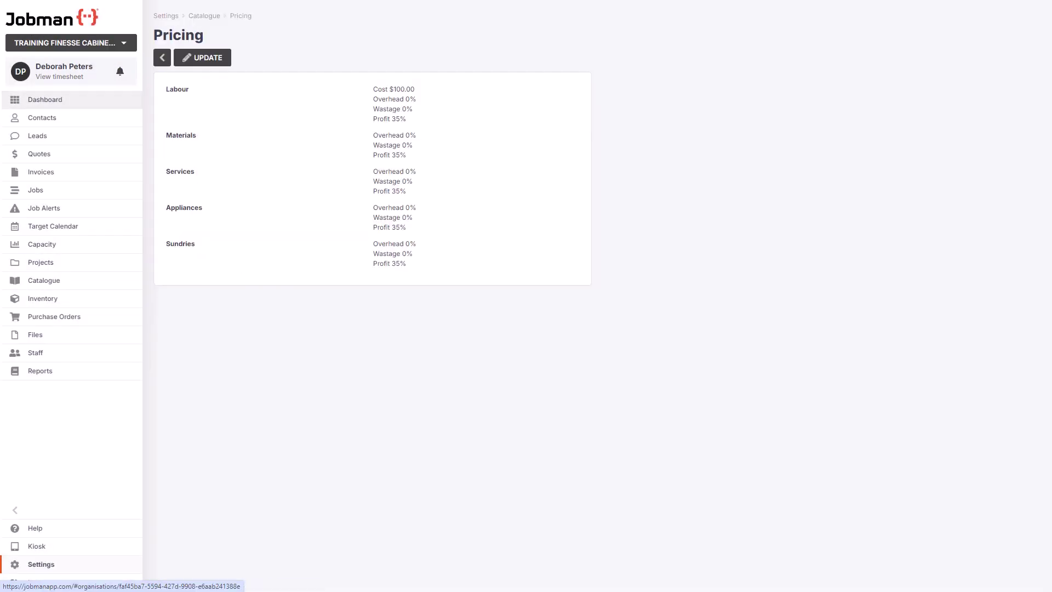
{"action": "left_click", "coordinate": [203, 58]}
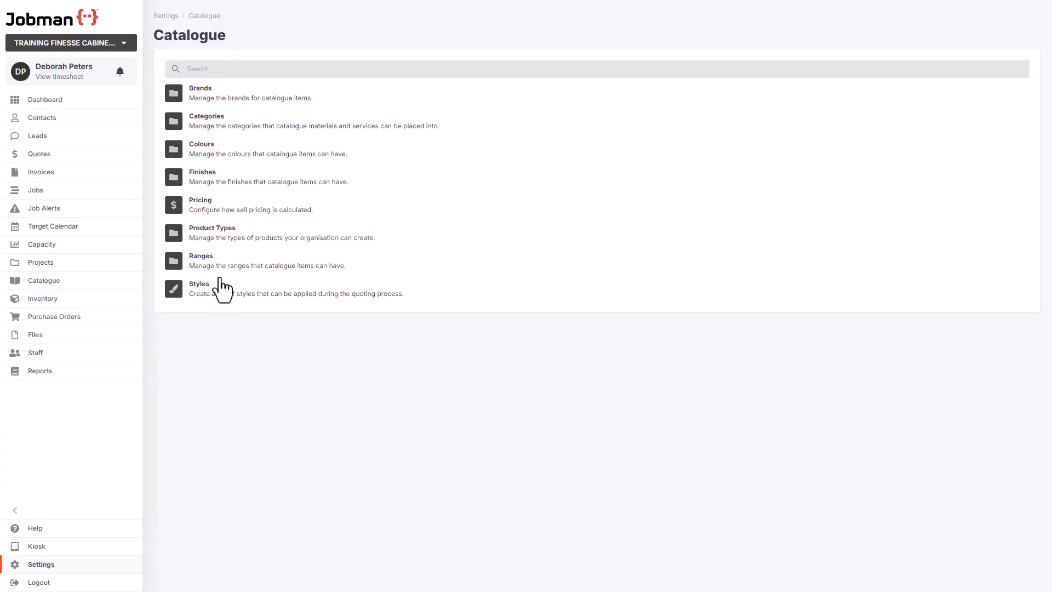
- Create a new product type named Laundry Closet in the catalogue settings
{"action": "left_click", "coordinate": [225, 243]}
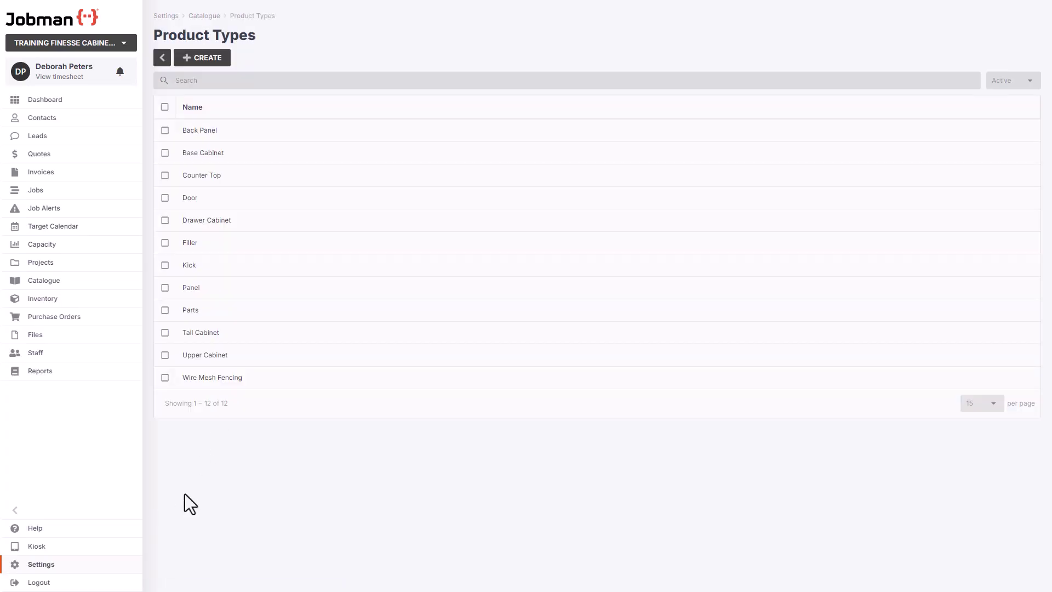
{"action": "left_click", "coordinate": [222, 61]}
{"action": "type", "text": "Laundry Closet"}
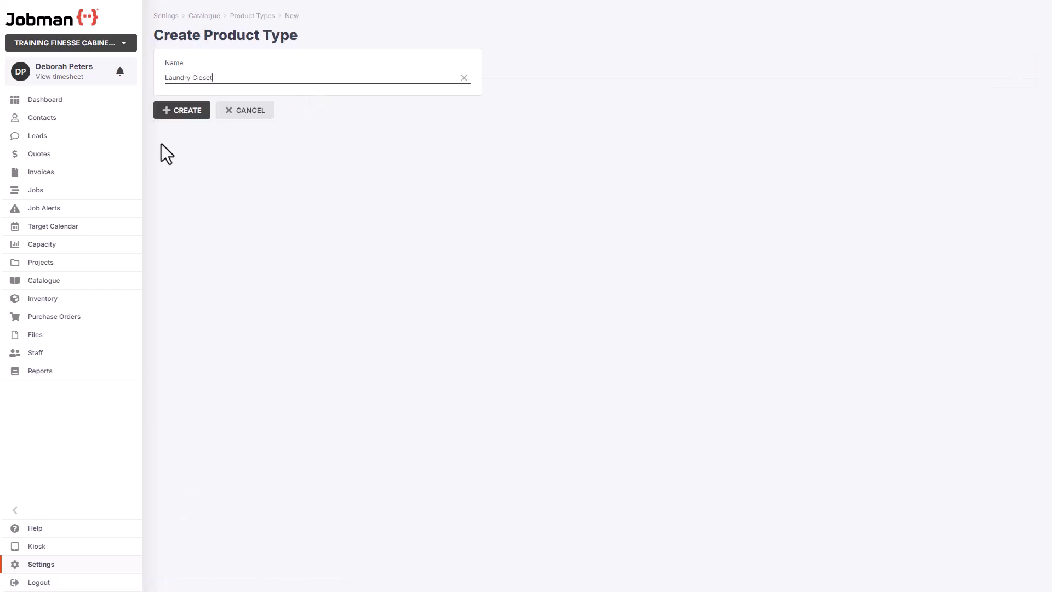
{"action": "left_click", "coordinate": [181, 118]}
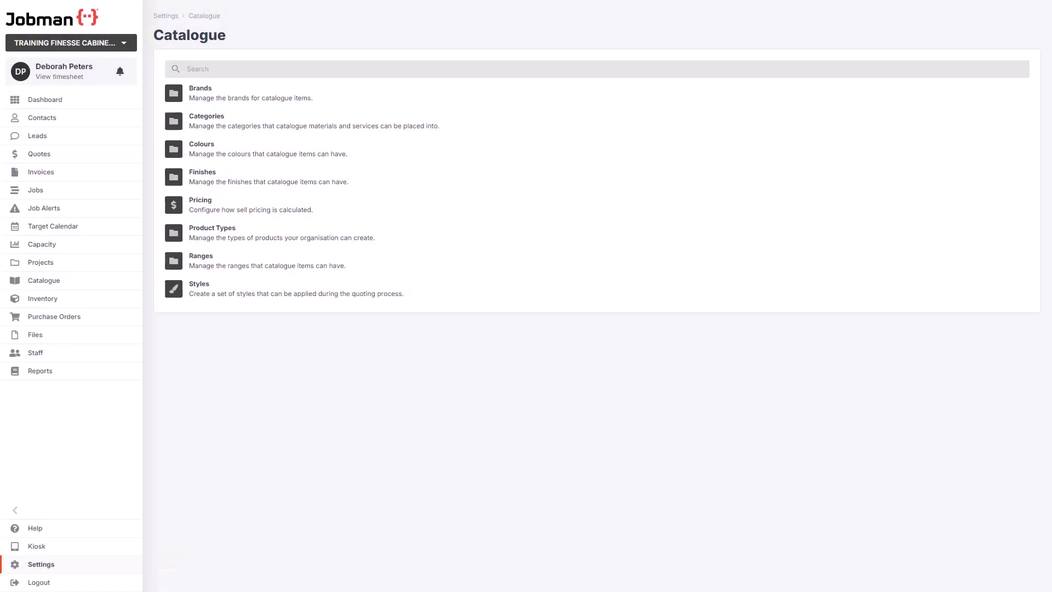
- Create a new range named Pattern in the catalogue settings
{"action": "left_click", "coordinate": [213, 264]}
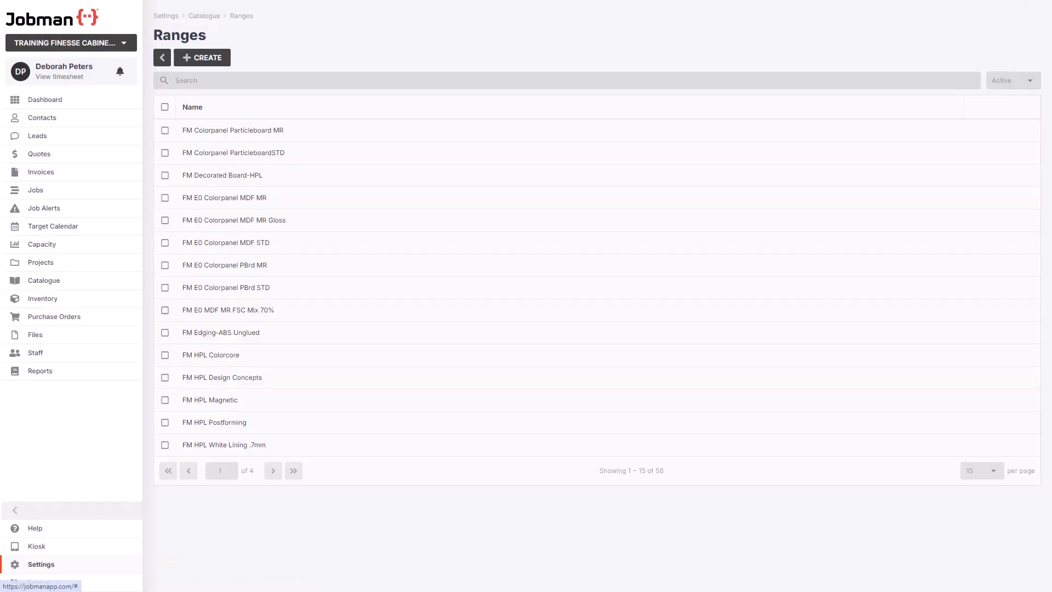
{"action": "left_click", "coordinate": [217, 61]}
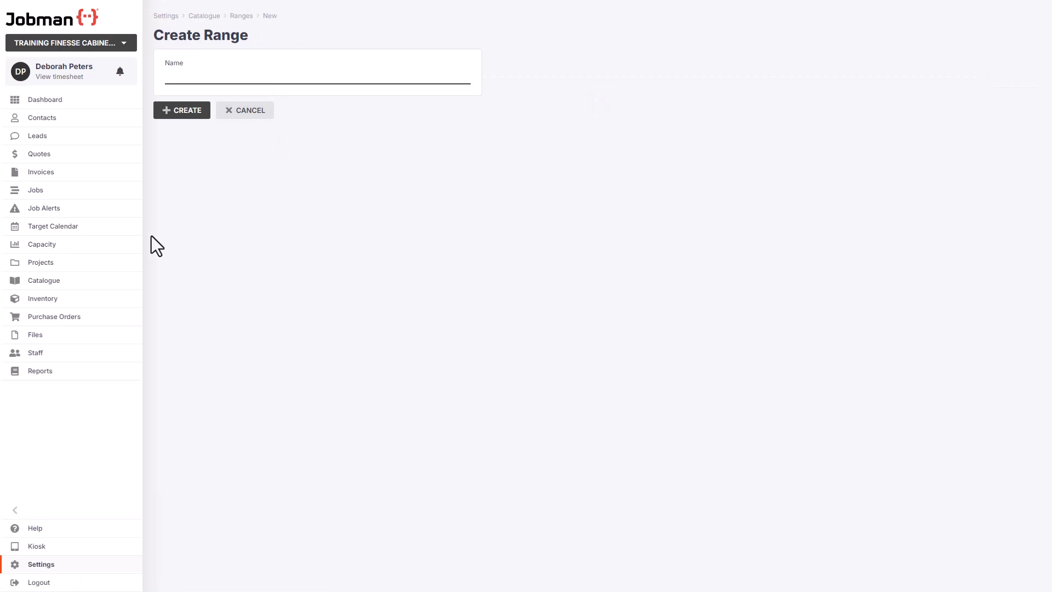
{"action": "type", "text": "Pattern"}
{"action": "left_click", "coordinate": [179, 112]}
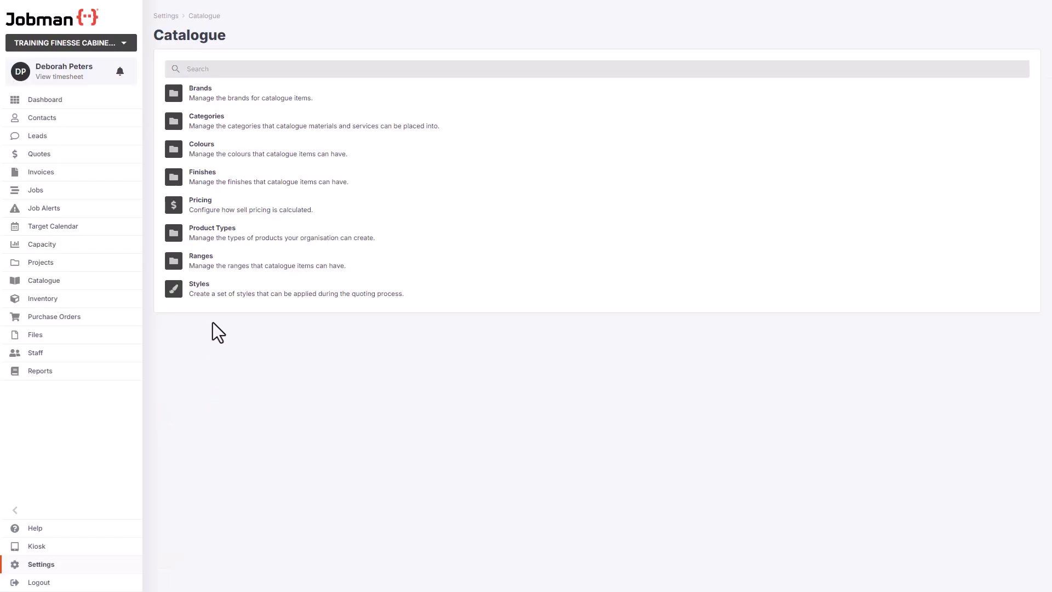
- Create a new style item named Closet in the catalogue's style settings
{"action": "left_click", "coordinate": [198, 293]}
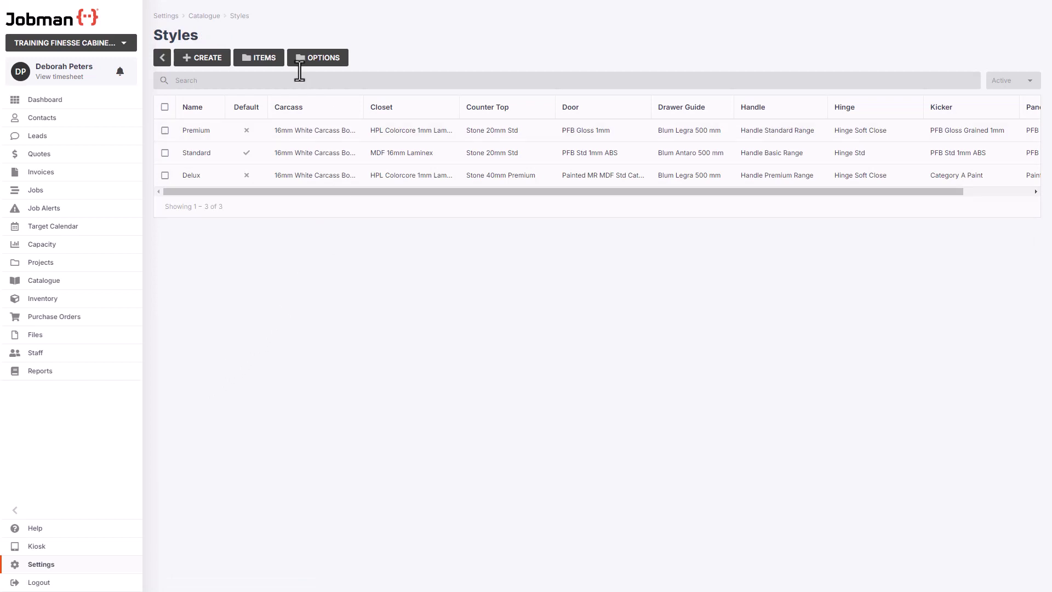
{"action": "left_click", "coordinate": [268, 59]}
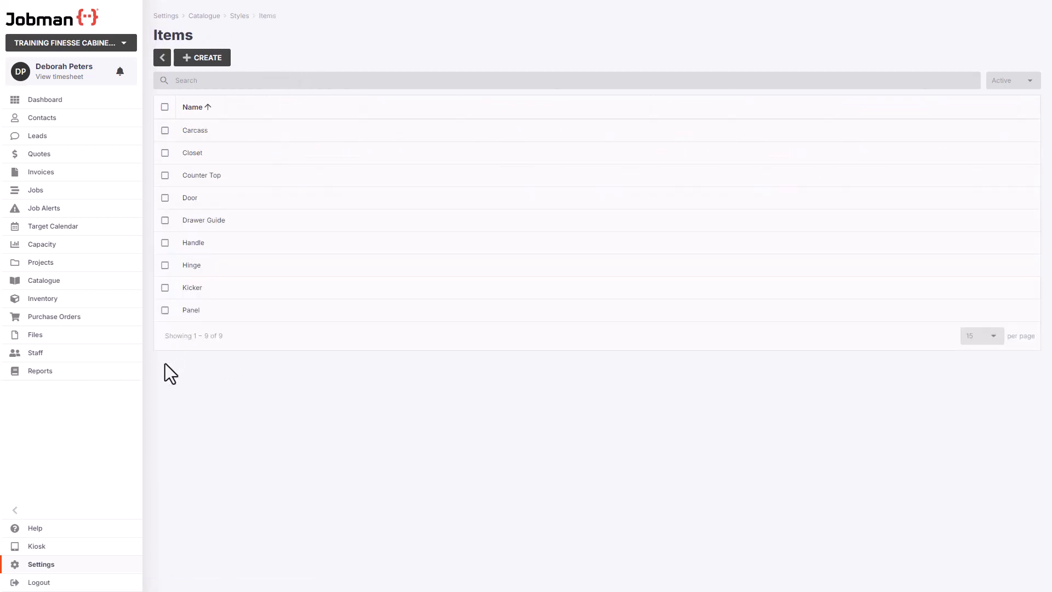
{"action": "left_click", "coordinate": [211, 62]}
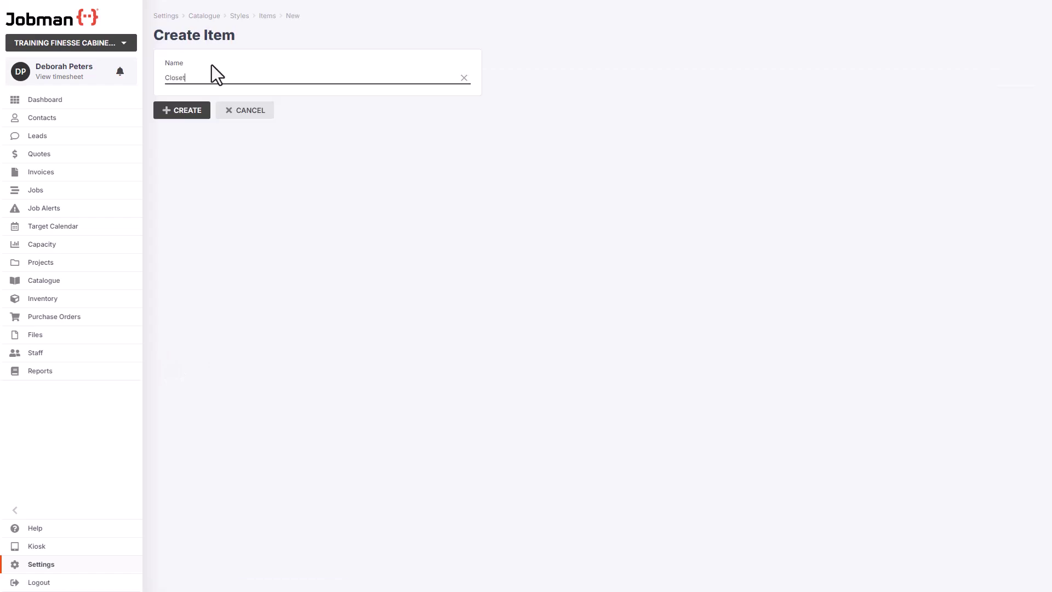
{"action": "left_click", "coordinate": [177, 119]}
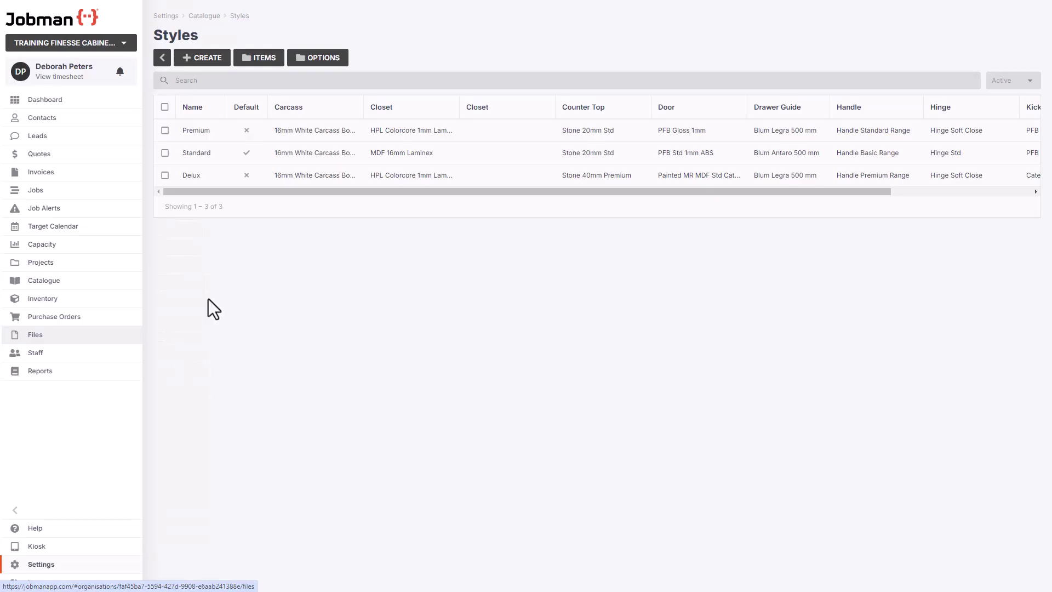
- Set up a new style option named 16mm Laminate for all items, using the FM HPL Colorcore material from the catalogue
{"action": "left_click", "coordinate": [336, 64]}
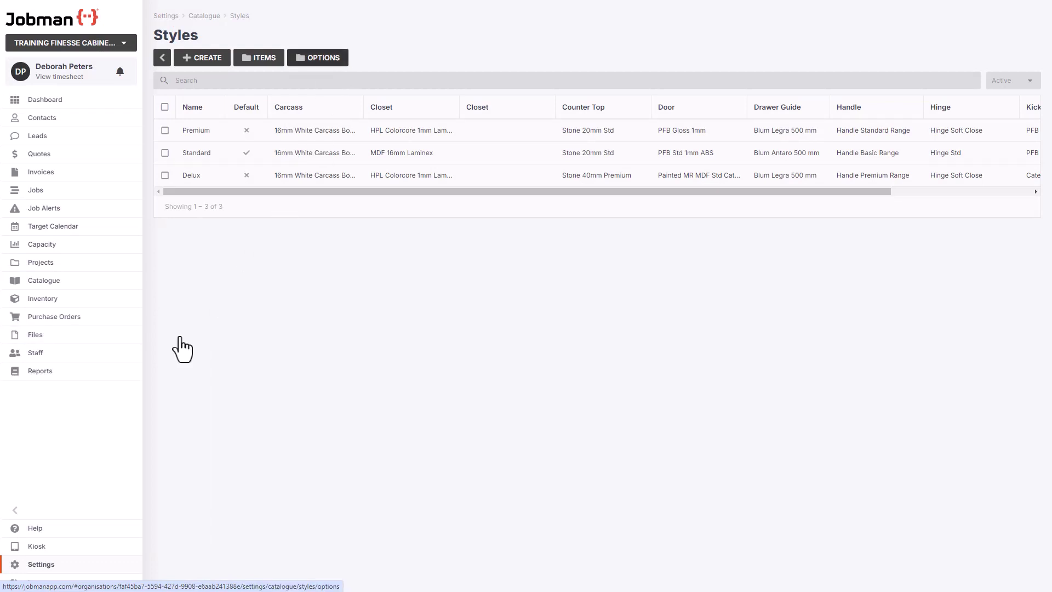
{"action": "left_click", "coordinate": [201, 60]}
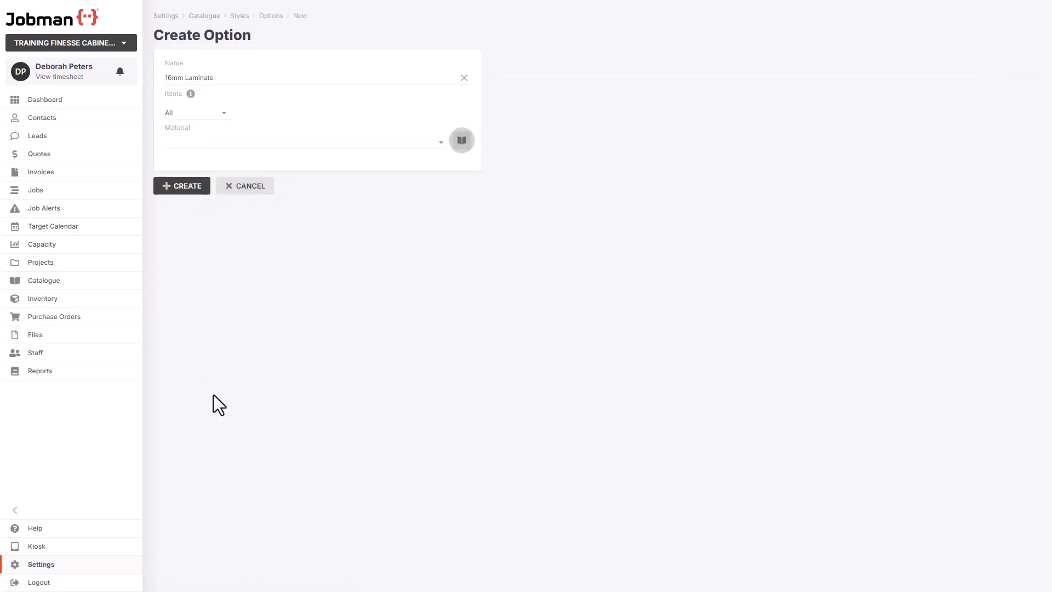
{"action": "type", "text": "FM Colorcore"}
{"action": "left_click", "coordinate": [464, 144]}
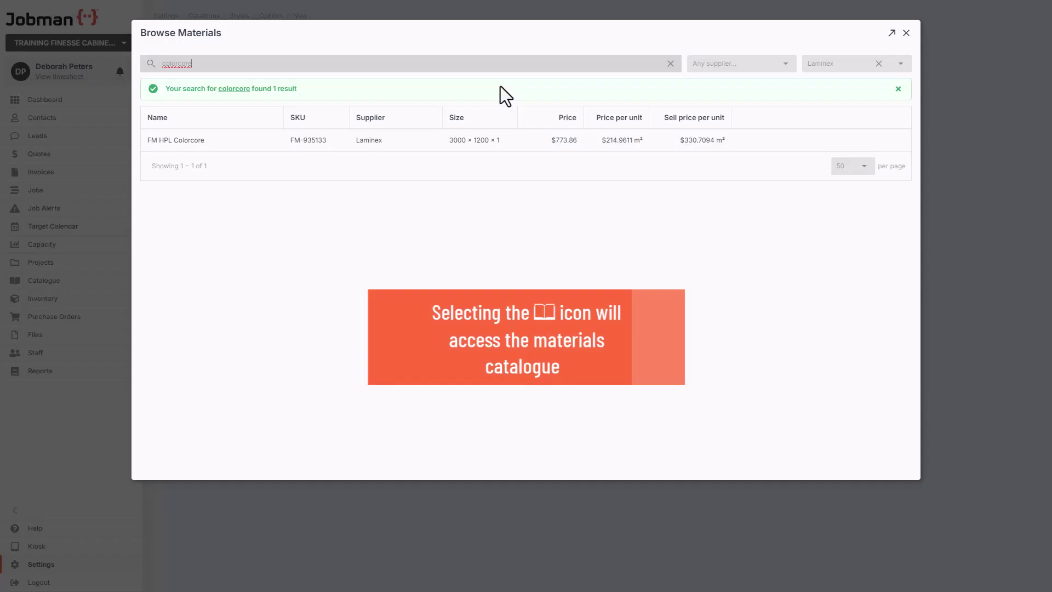
{"action": "left_click", "coordinate": [309, 141]}
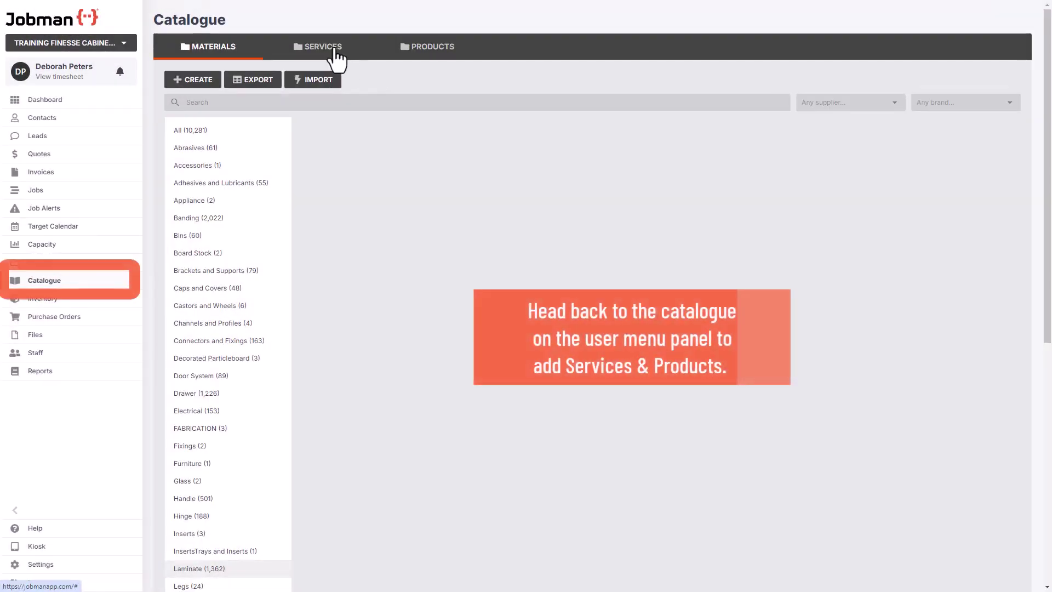
- Create an export of the catalogue's services for all suppliers, without trashed entries
{"action": "left_click", "coordinate": [334, 48]}
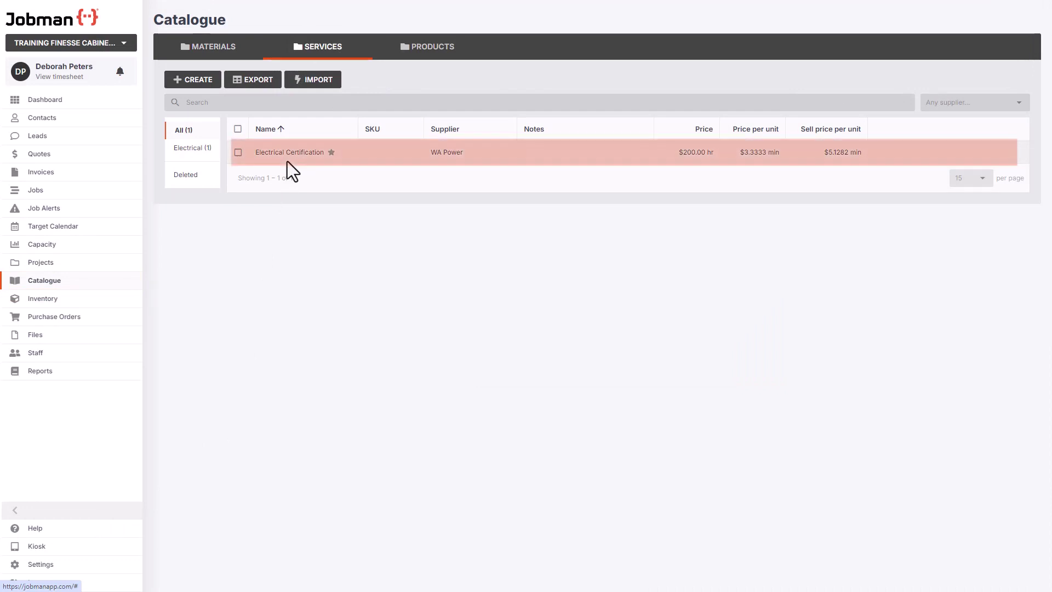
{"action": "left_click", "coordinate": [246, 87]}
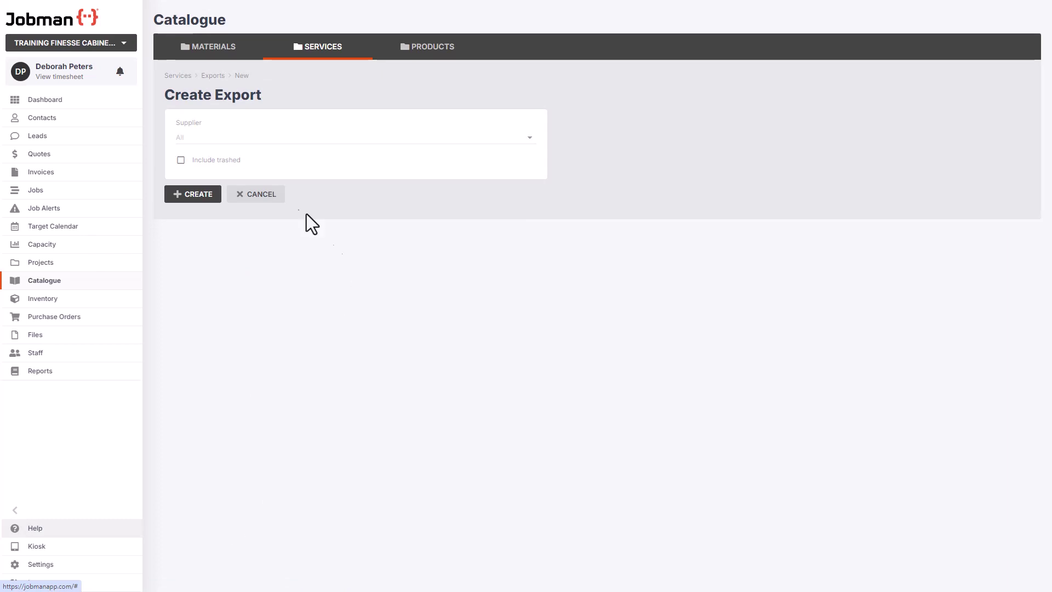
{"action": "left_click", "coordinate": [198, 193]}
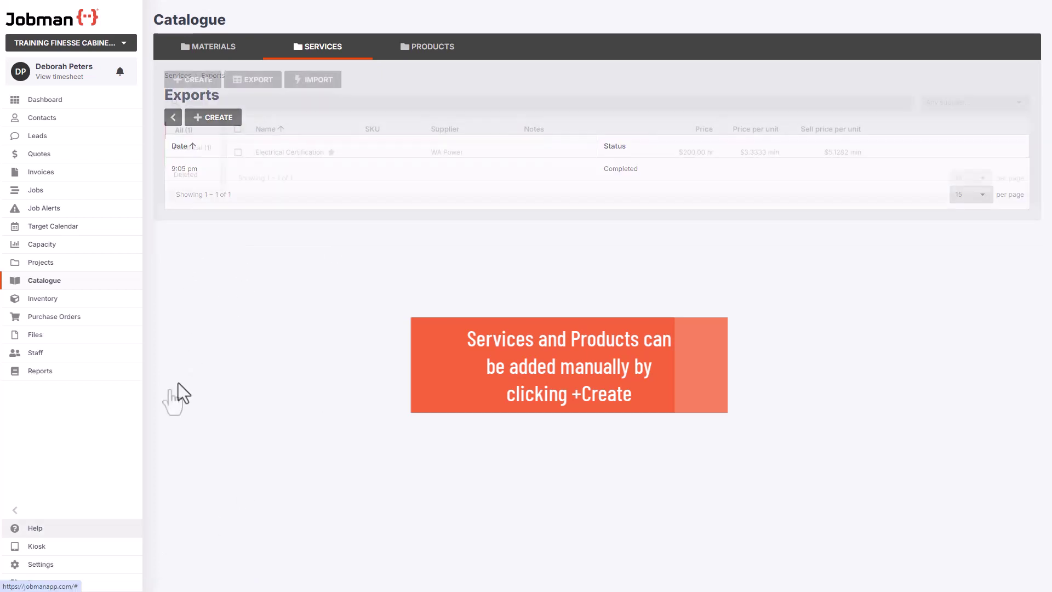
- Create and start a services import from service-import.csv, allowing new categories to be added when not found
{"action": "left_click", "coordinate": [332, 89]}
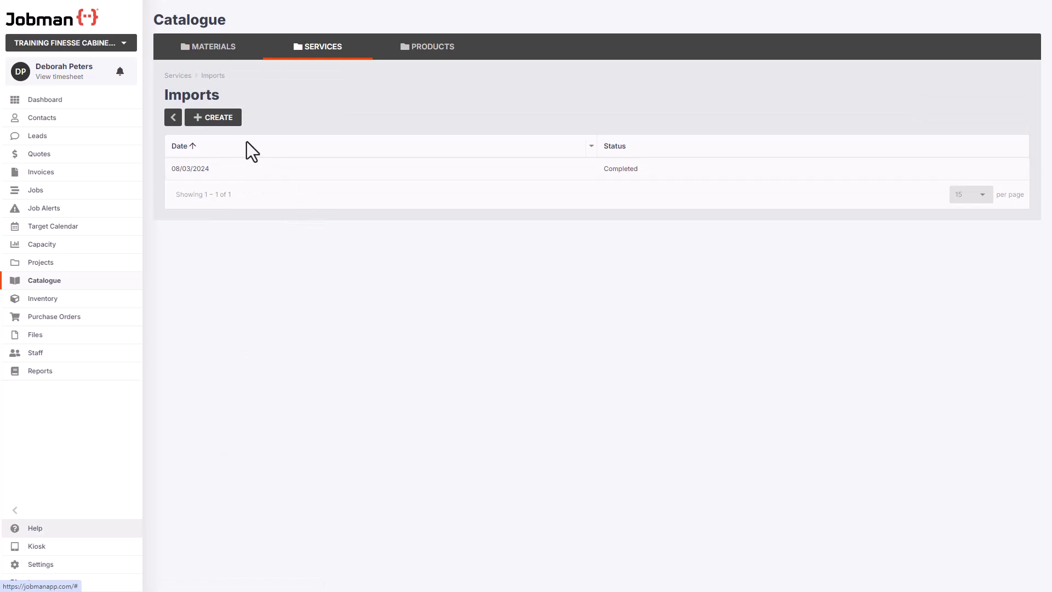
{"action": "left_click", "coordinate": [222, 118]}
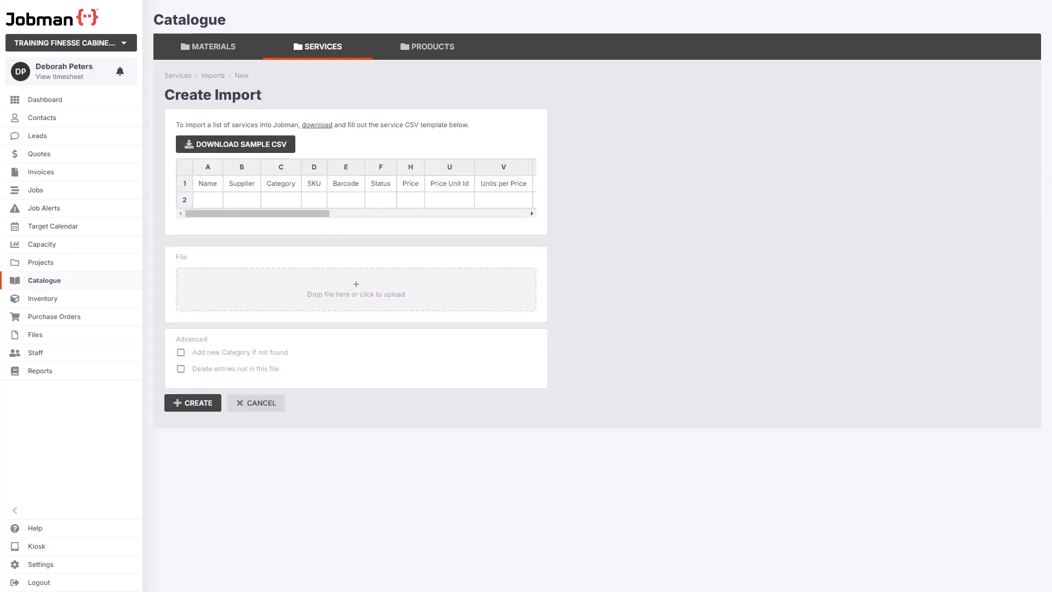
{"action": "left_click_drag", "start_coordinate": [471, 590], "coordinate": [371, 285]}
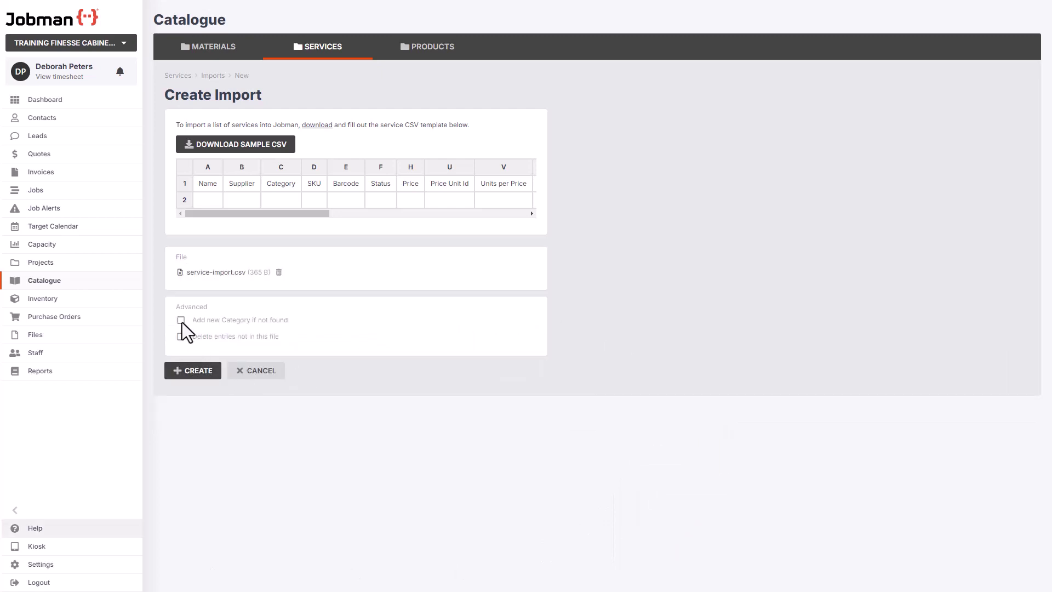
{"action": "left_click", "coordinate": [181, 320]}
{"action": "left_click", "coordinate": [195, 372]}
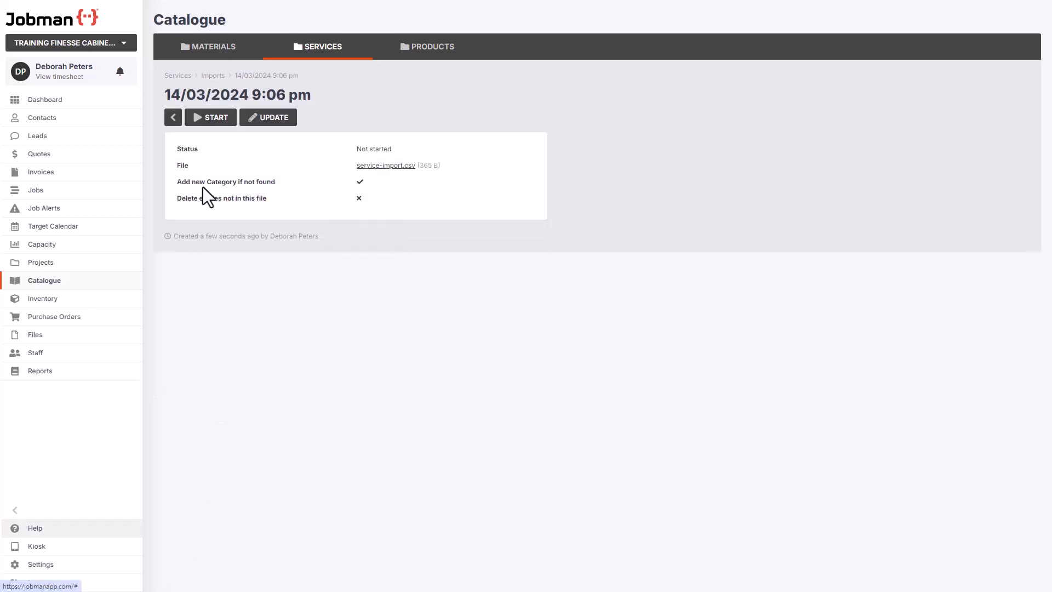
{"action": "left_click", "coordinate": [202, 120]}
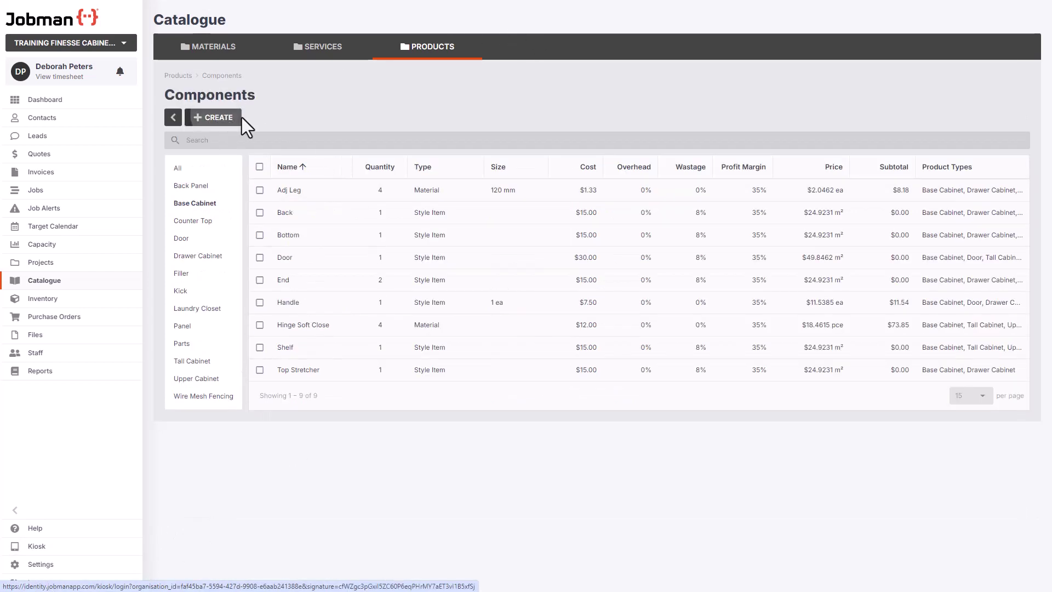
- Set up a new style item component named Bottom using the Carcass style item, with length and width based on product and material dimensions
{"action": "left_click", "coordinate": [241, 118]}
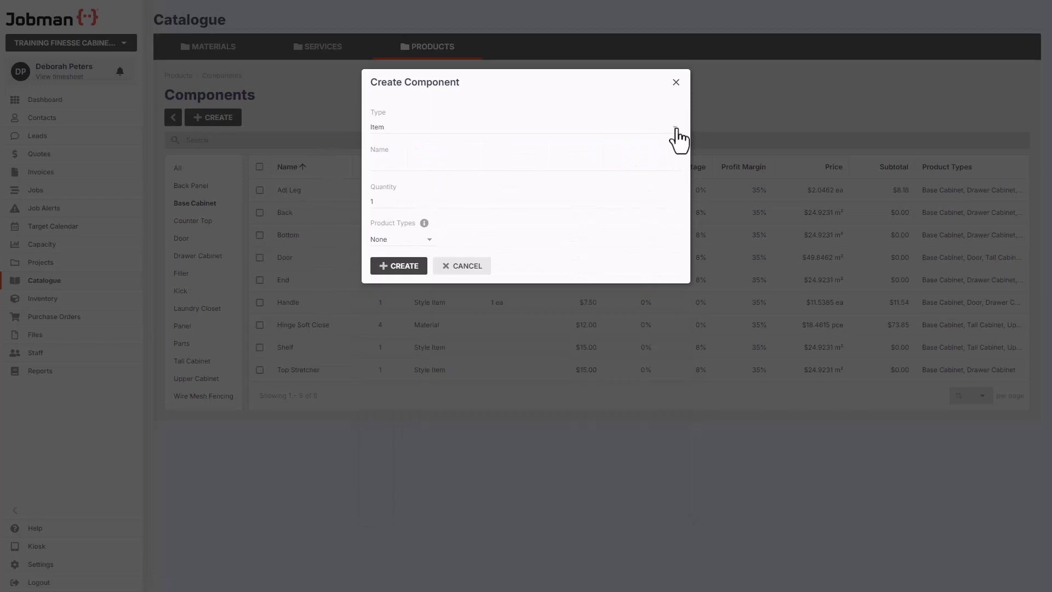
{"action": "left_click", "coordinate": [677, 139]}
{"action": "left_click", "coordinate": [660, 185]}
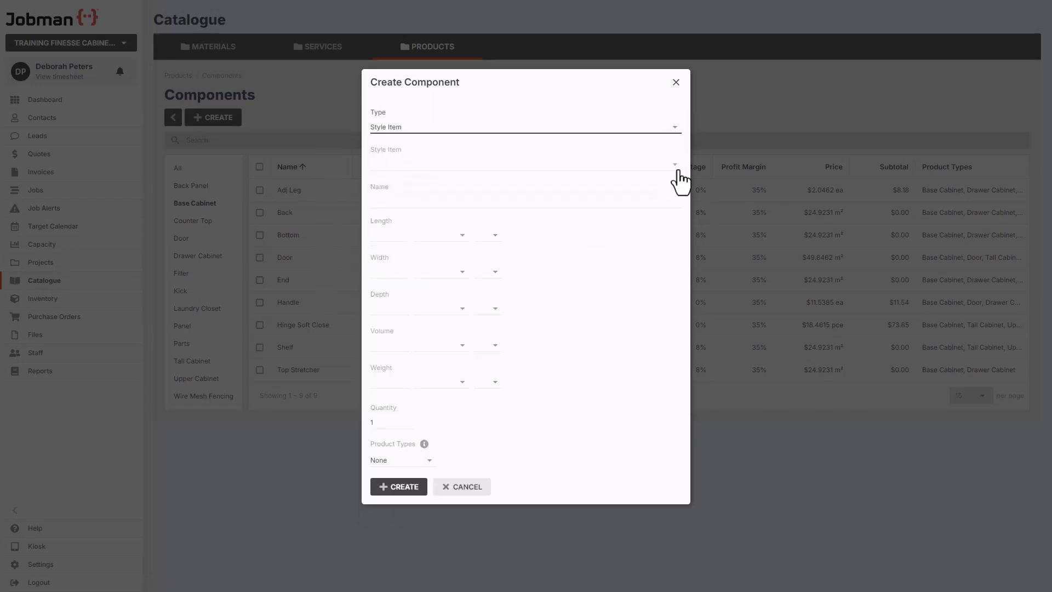
{"action": "left_click", "coordinate": [677, 175]}
{"action": "left_click", "coordinate": [662, 181]}
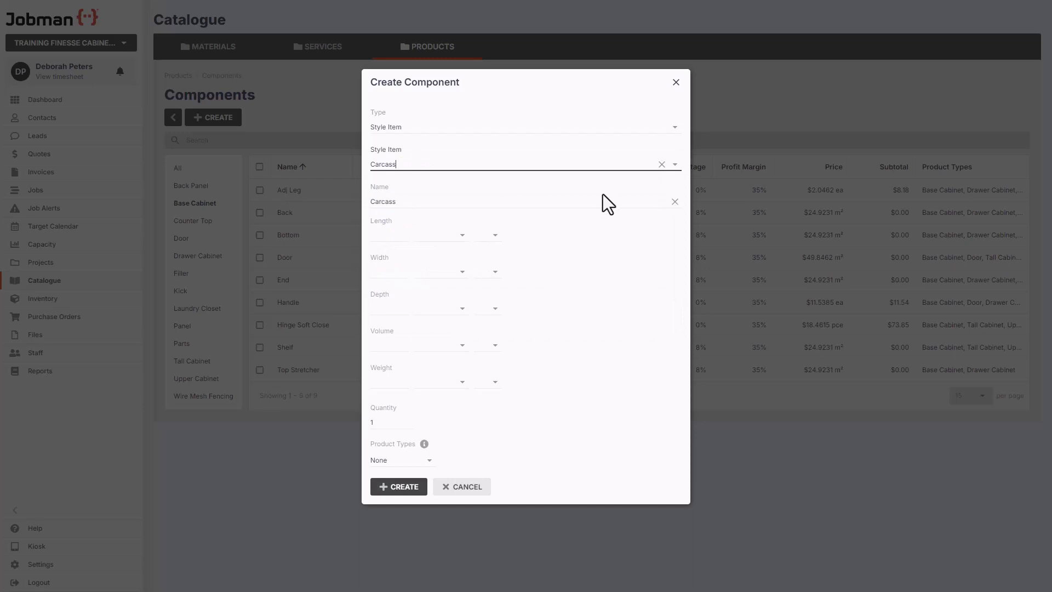
{"action": "left_click", "coordinate": [674, 201]}
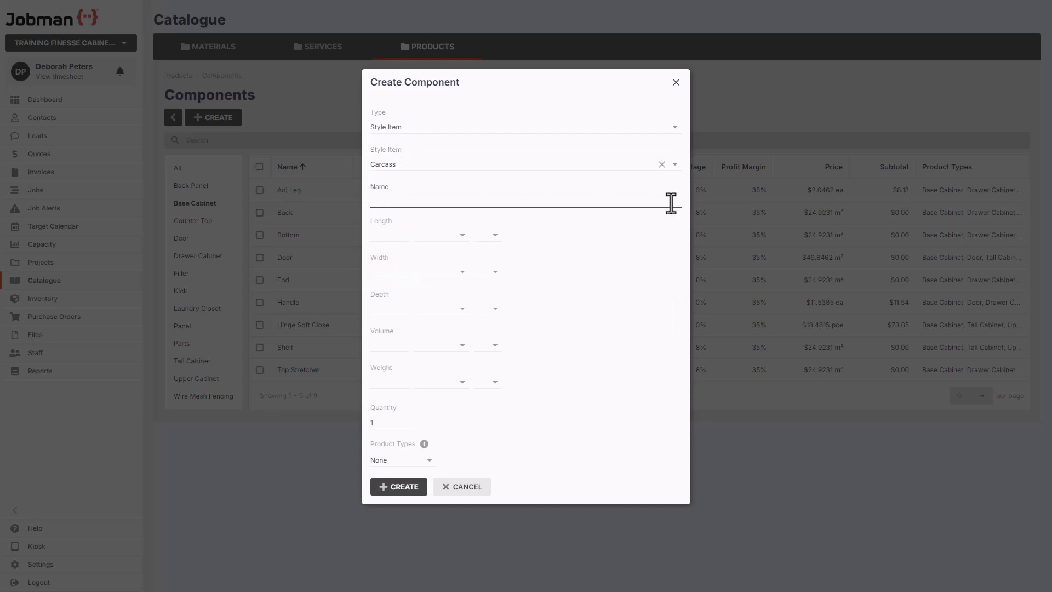
{"action": "type", "text": "Bottom"}
{"action": "key", "text": "Tab"}
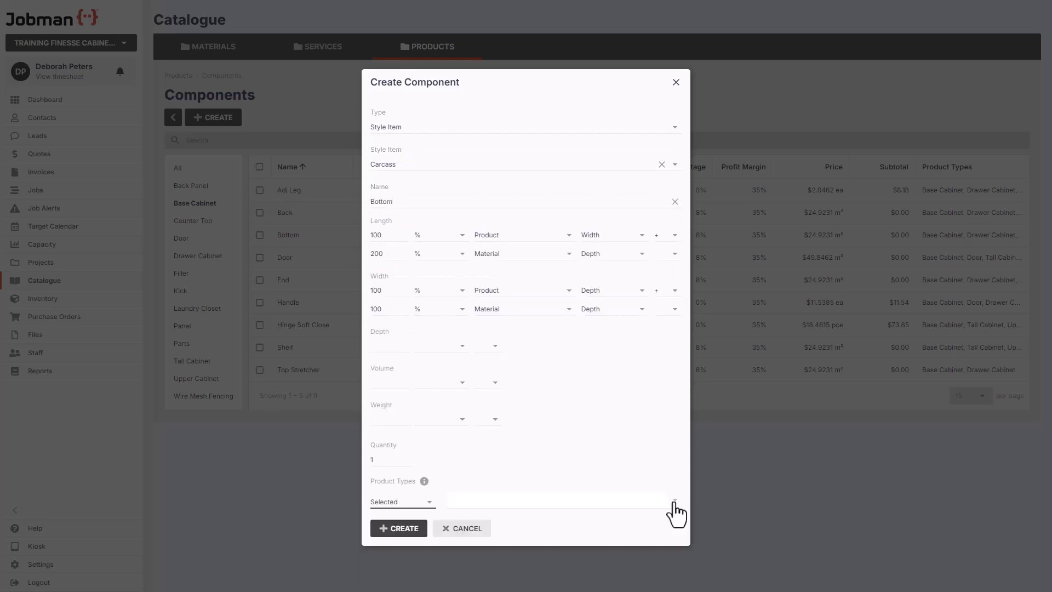
- Assign the Bottom component to the Base Cabinet, Drawer Cabinet, Tall Cabinet and Upper Cabinet product types and create it
{"action": "left_click", "coordinate": [674, 503]}
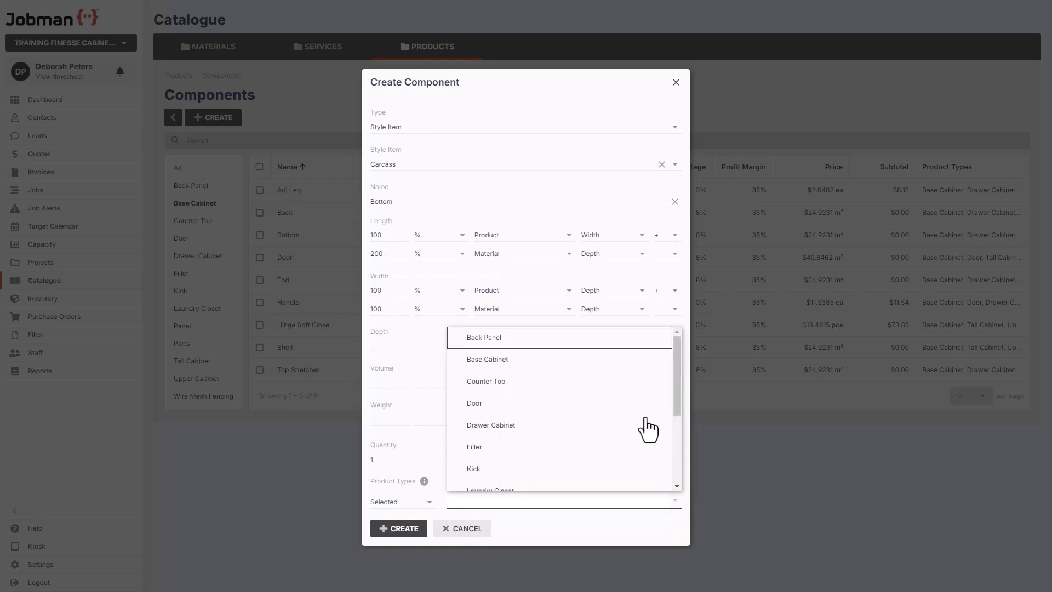
{"action": "left_click", "coordinate": [626, 360]}
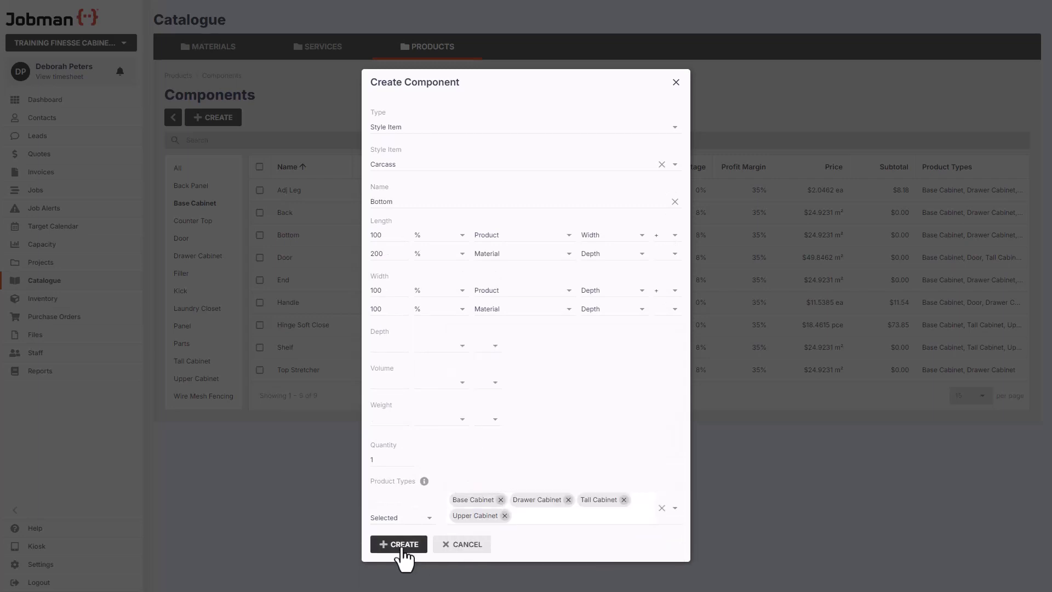
{"action": "left_click", "coordinate": [402, 545]}
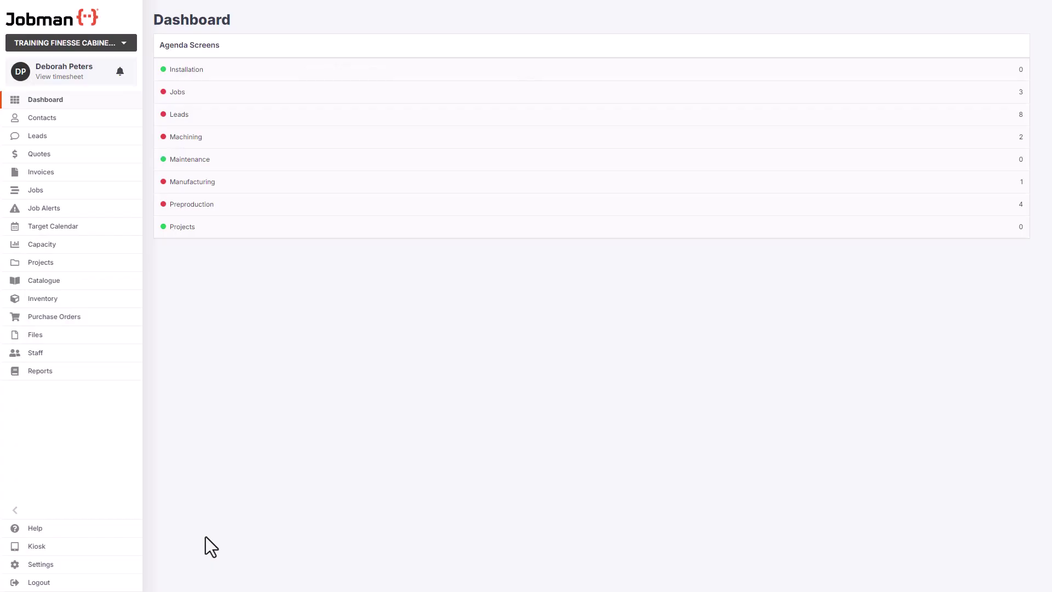
- Search the help articles for Catalogue and read through the Import & Manage Catalogue Items article
{"action": "left_click", "coordinate": [29, 528]}
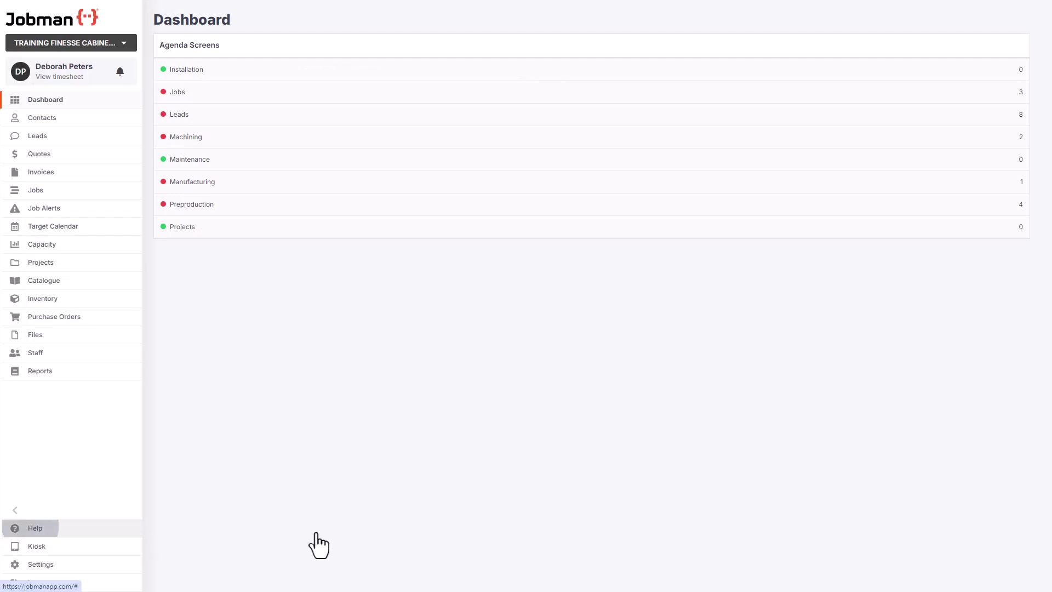
{"action": "type", "text": "Catalogue"}
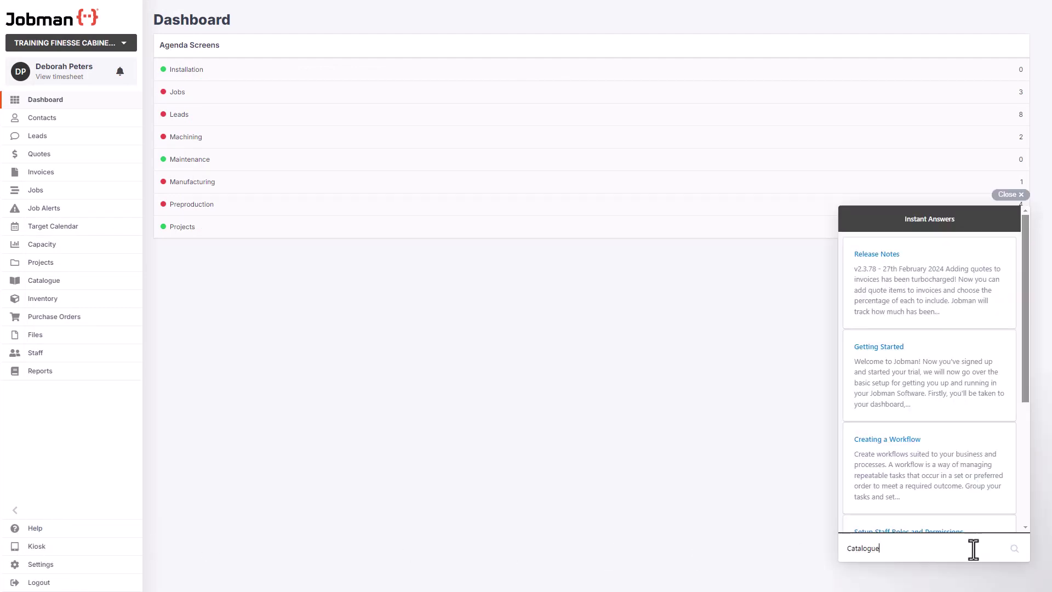
{"action": "left_click", "coordinate": [1014, 549]}
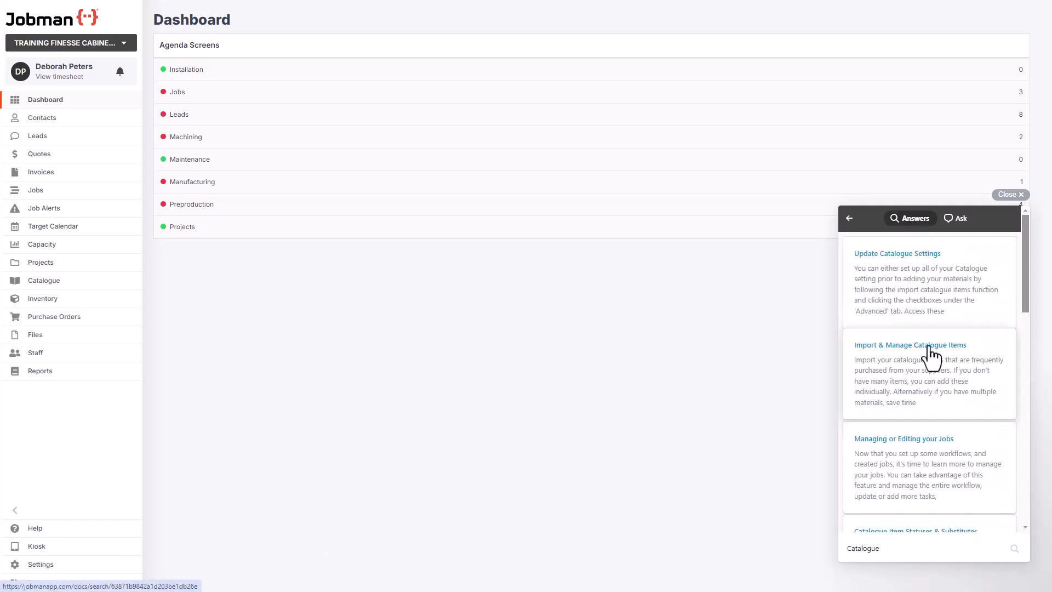
{"action": "left_click", "coordinate": [960, 557]}
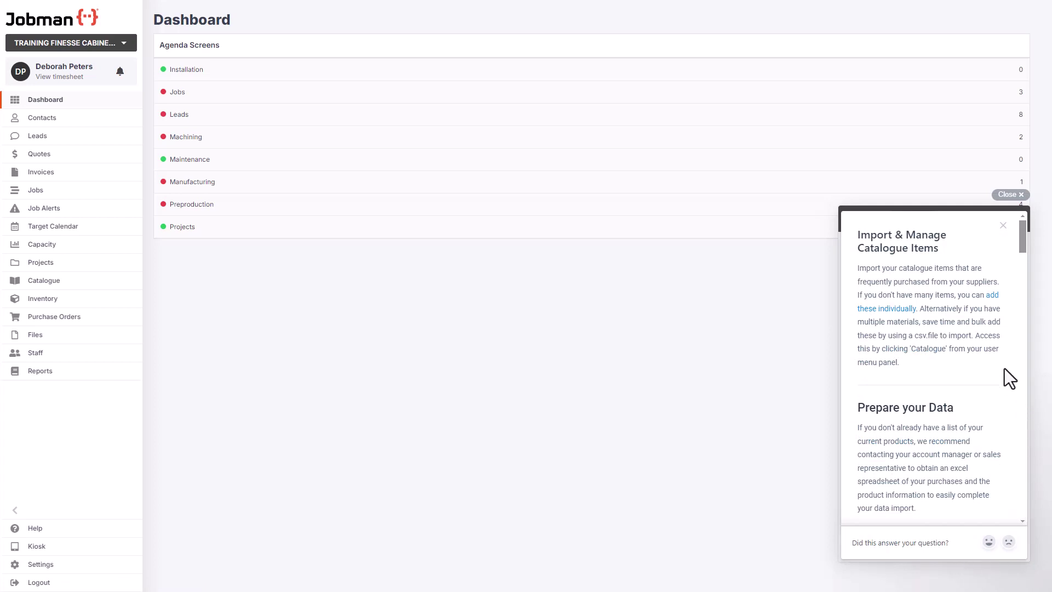
{"action": "scroll", "coordinate": [1002, 364], "scroll_direction": "down", "scroll_amount": 3}
{"action": "scroll", "coordinate": [1008, 375], "scroll_direction": "down", "scroll_amount": 5}
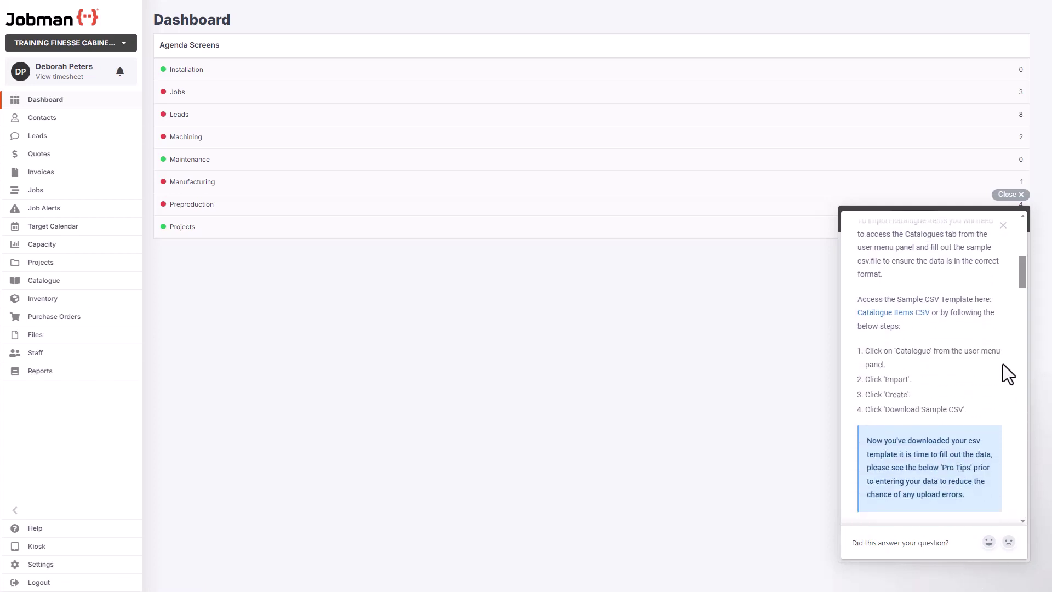
{"action": "scroll", "coordinate": [1003, 365], "scroll_direction": "down", "scroll_amount": 10}
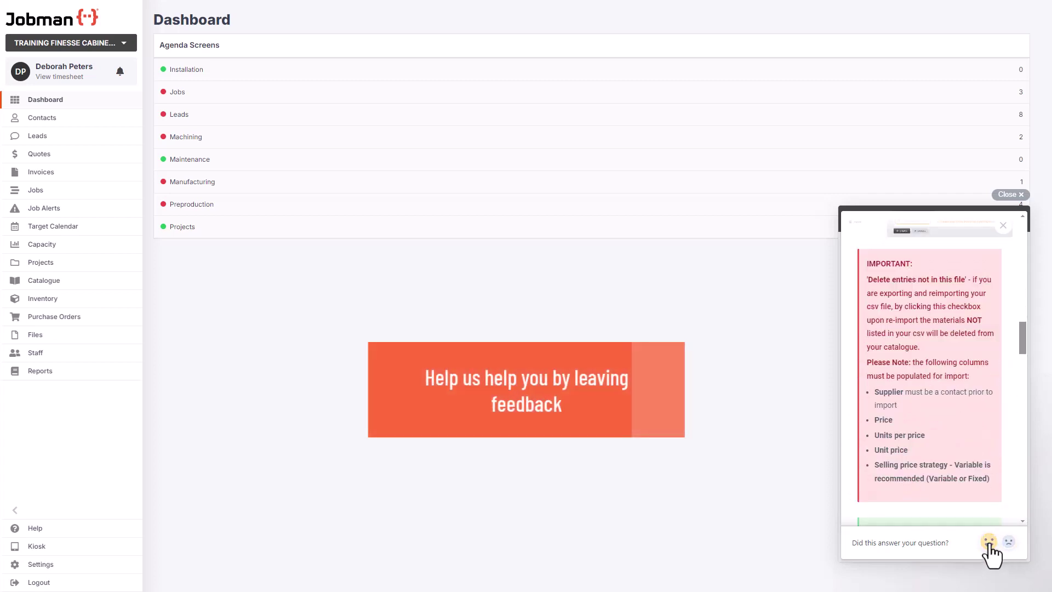
- Leave positive feedback on the Import & Manage Catalogue Items article and close the help
{"action": "left_click", "coordinate": [989, 542]}
{"action": "left_click", "coordinate": [1003, 226]}
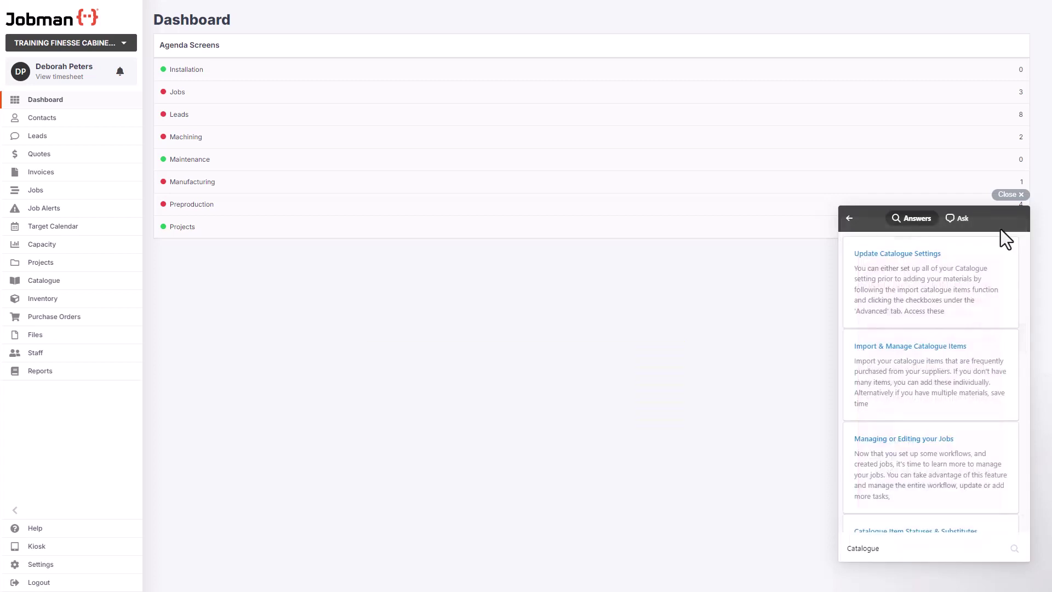
{"action": "left_click", "coordinate": [1013, 196]}
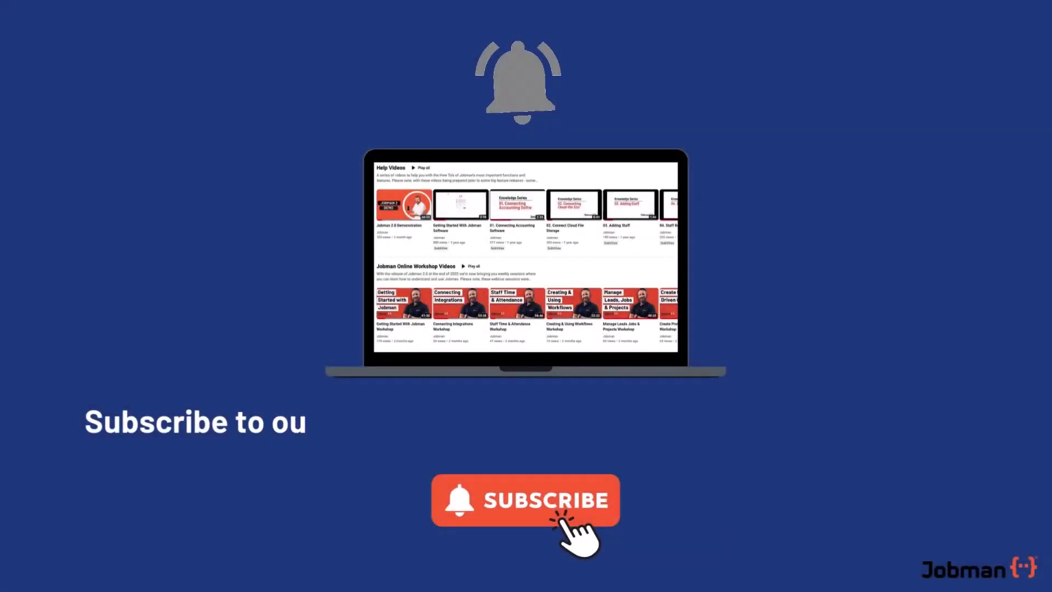